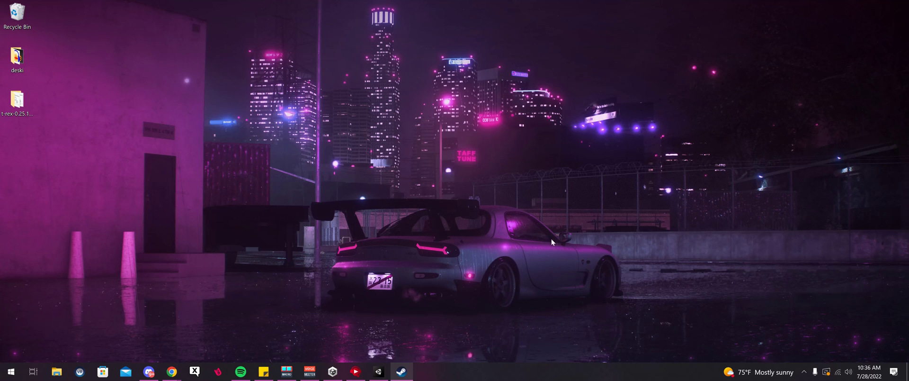
Switch to Steam, browse SteamVR's local files from the library, and open the resources folder
{"action": "left_click", "coordinate": [401, 371]}
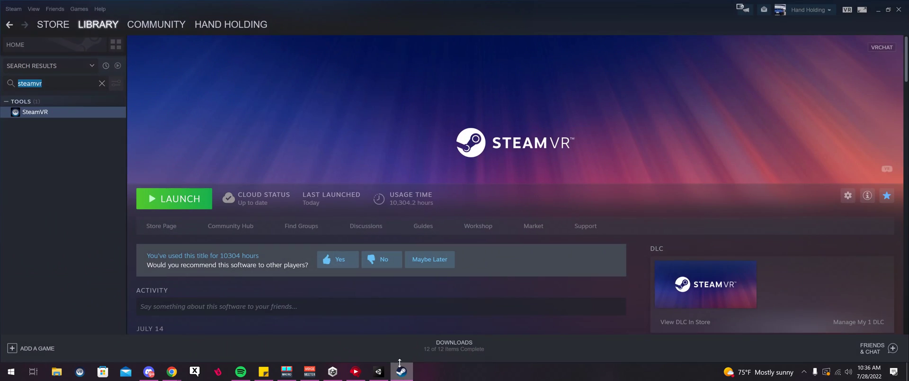
{"action": "mouse_move", "coordinate": [98, 27]}
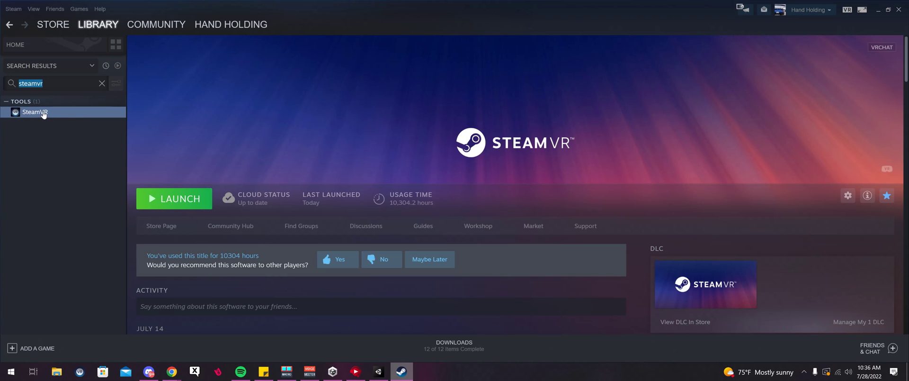
{"action": "right_click", "coordinate": [44, 113]}
{"action": "mouse_move", "coordinate": [73, 167]}
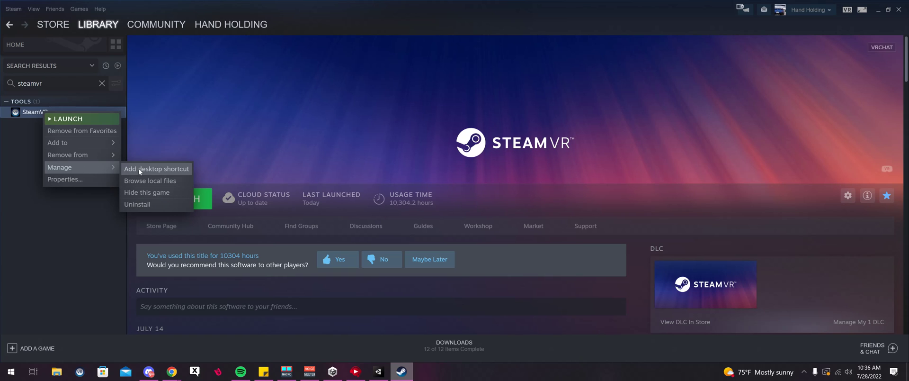
{"action": "left_click", "coordinate": [155, 180]}
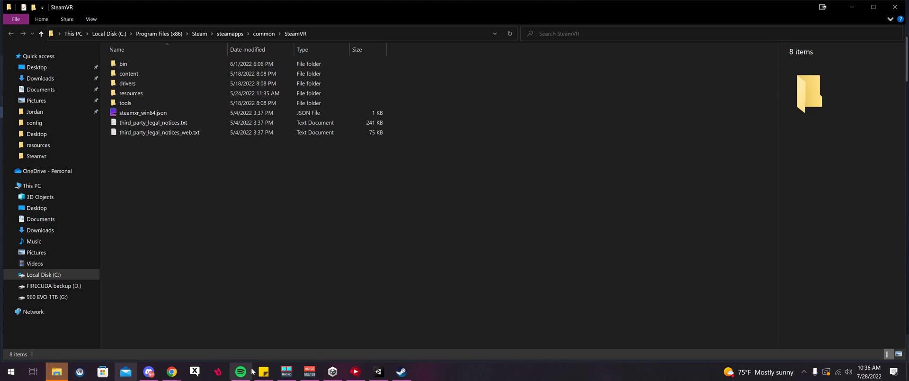
{"action": "left_click", "coordinate": [263, 371]}
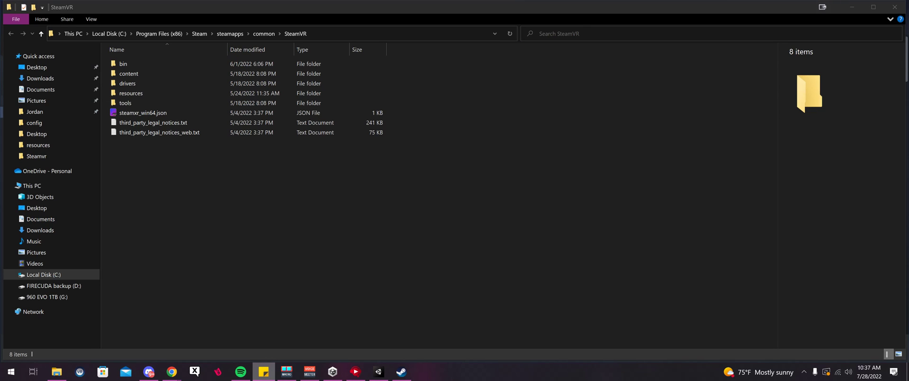
{"action": "double_click", "coordinate": [160, 94]}
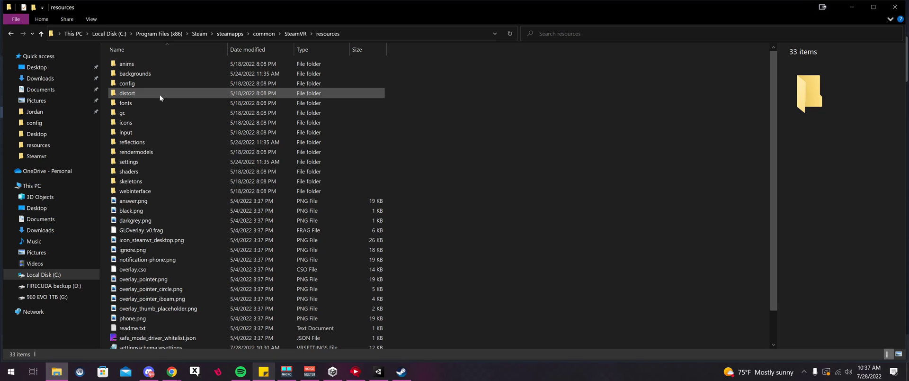
Back up settingsschema.vrsettings from the resources folder by copying it to the Desktop
{"action": "scroll", "coordinate": [197, 95], "scroll_direction": "down", "scroll_amount": 1}
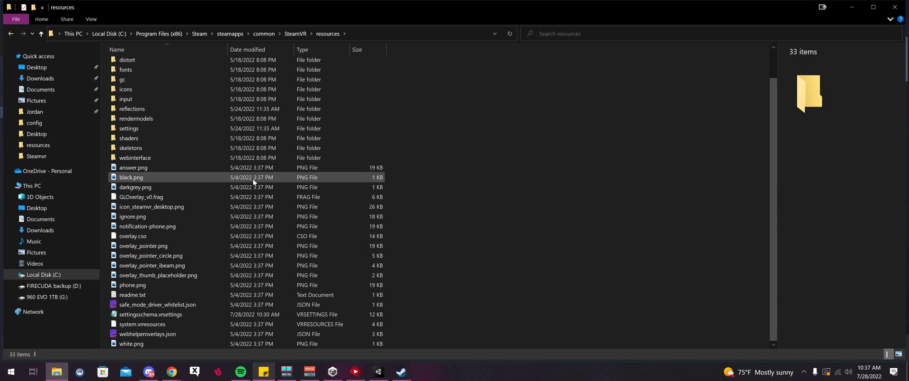
{"action": "left_click", "coordinate": [143, 315]}
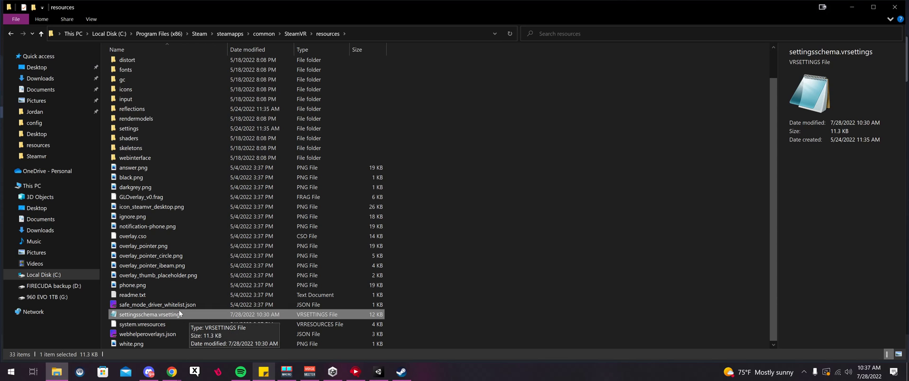
{"action": "right_click", "coordinate": [172, 314]}
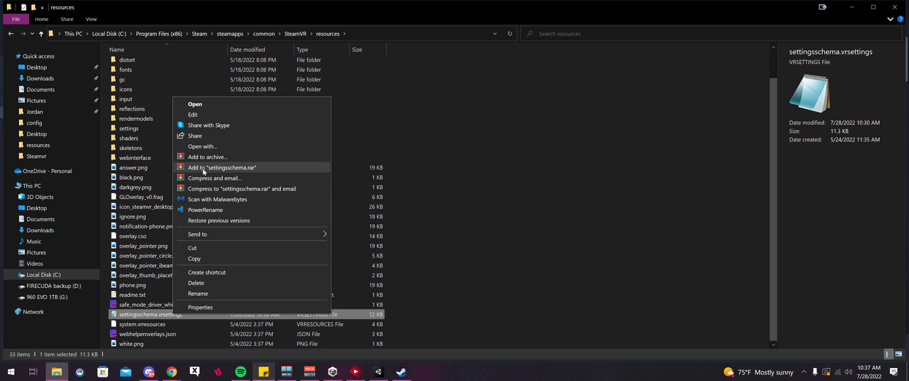
{"action": "left_click", "coordinate": [199, 255]}
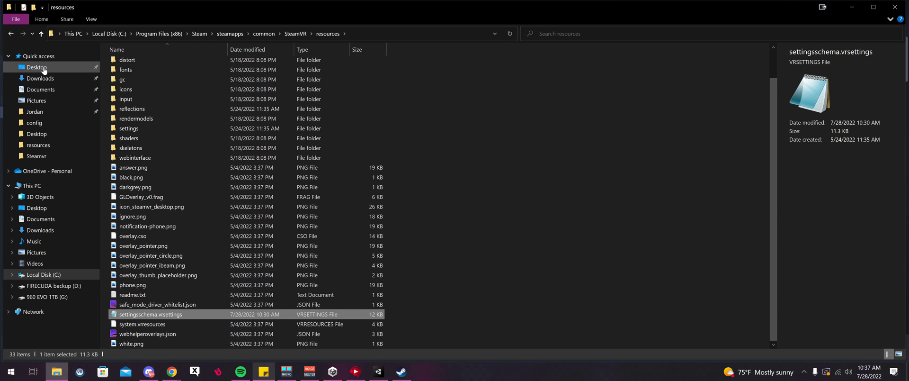
{"action": "left_click", "coordinate": [42, 68]}
{"action": "right_click", "coordinate": [256, 206]}
{"action": "left_click", "coordinate": [295, 260]}
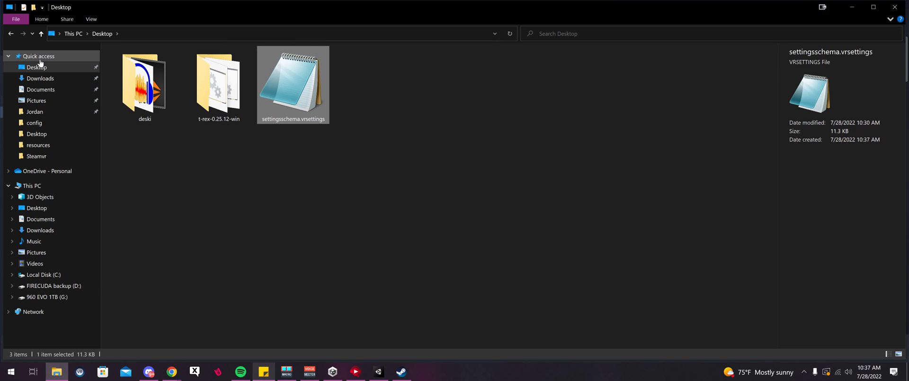
Open the original settingsschema.vrsettings from the resources folder in Notepad and find the Valve Internal section
{"action": "left_click", "coordinate": [10, 33]}
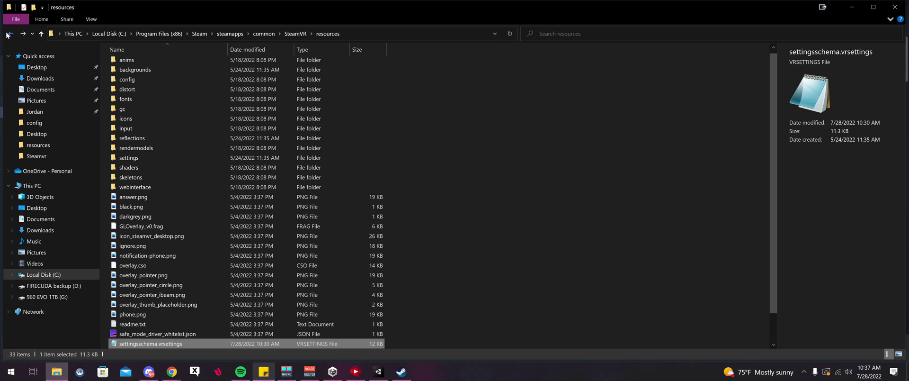
{"action": "right_click", "coordinate": [158, 341]}
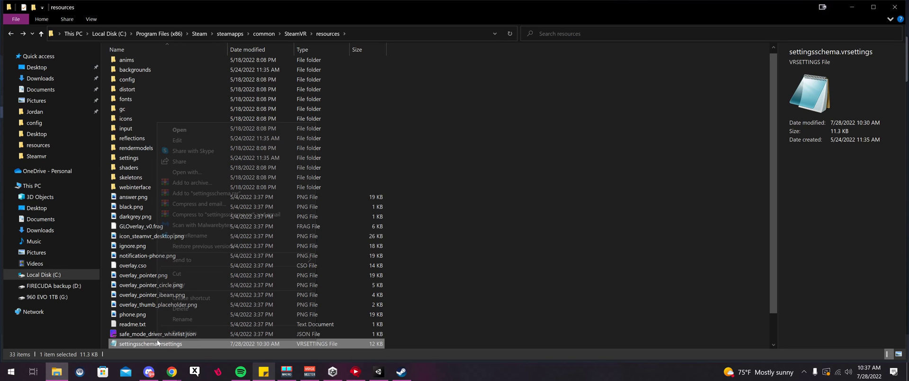
{"action": "left_click", "coordinate": [206, 174]}
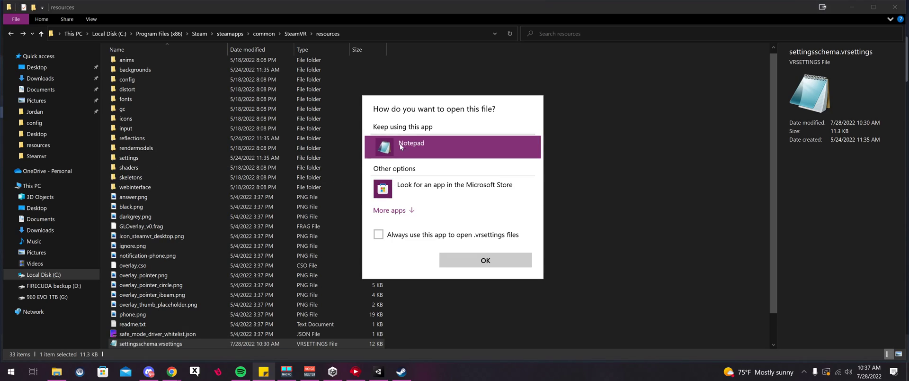
{"action": "left_click", "coordinate": [489, 260]}
{"action": "scroll", "coordinate": [441, 213], "scroll_direction": "down", "scroll_amount": 15}
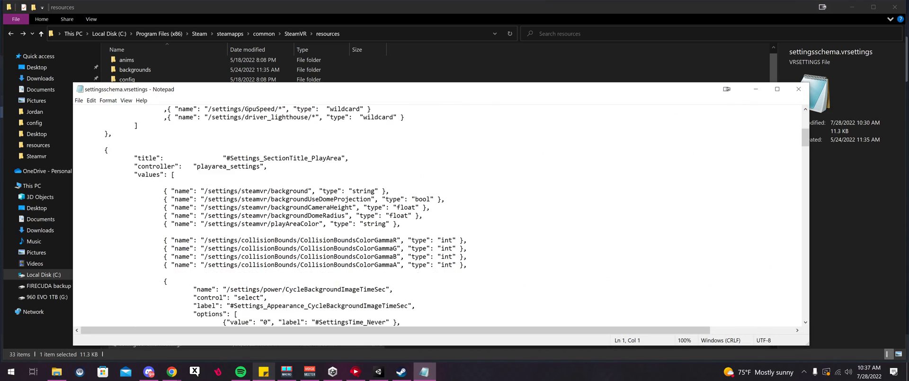
{"action": "scroll", "coordinate": [440, 213], "scroll_direction": "down", "scroll_amount": 20}
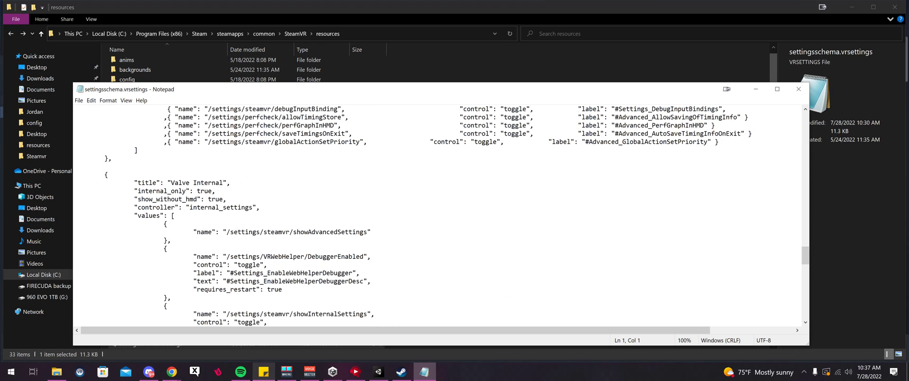
{"action": "scroll", "coordinate": [440, 213], "scroll_direction": "down", "scroll_amount": 2}
{"action": "scroll", "coordinate": [441, 213], "scroll_direction": "up", "scroll_amount": 10}
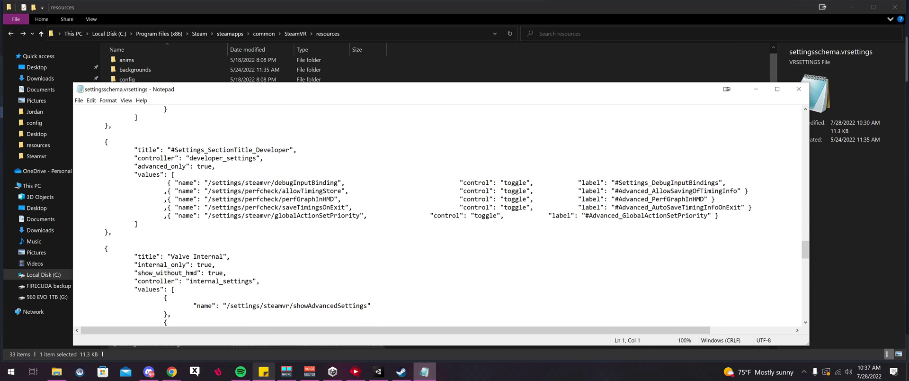
{"action": "key", "text": "ctrl+f"}
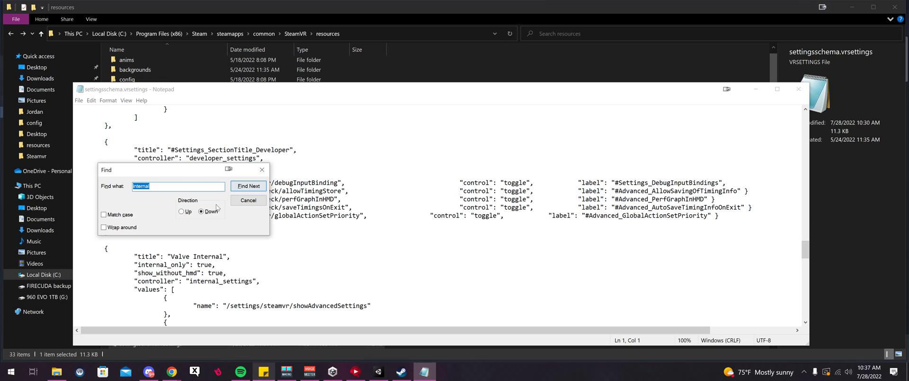
{"action": "left_click", "coordinate": [204, 211]}
{"action": "left_click", "coordinate": [262, 169]}
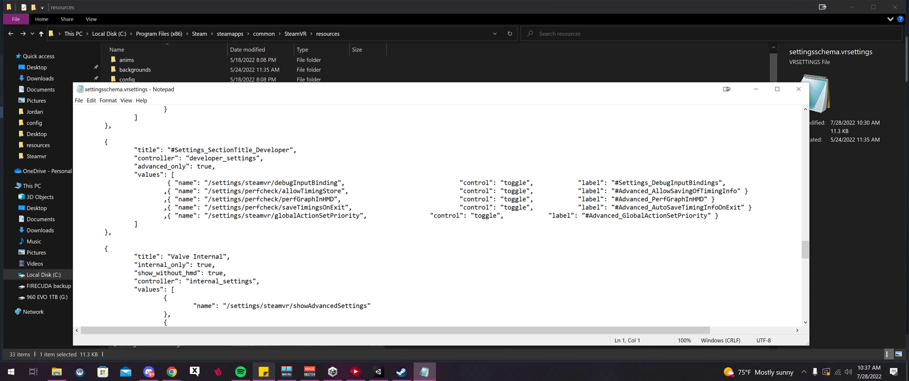
Set internal_only to false in the Valve Internal section, then save and close the file
{"action": "scroll", "coordinate": [440, 215], "scroll_direction": "down", "scroll_amount": 1}
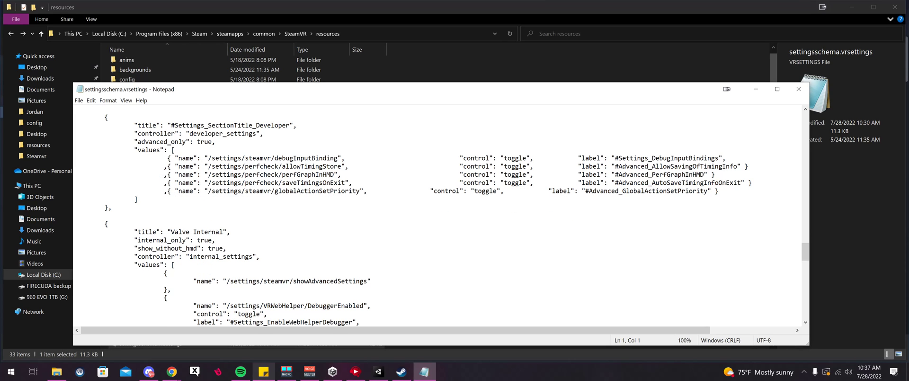
{"action": "double_click", "coordinate": [204, 240]}
{"action": "type", "text": "false"}
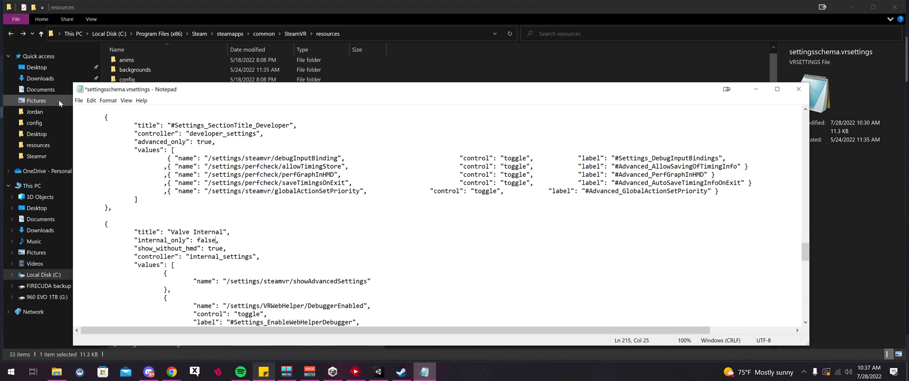
{"action": "left_click", "coordinate": [79, 100]}
{"action": "left_click", "coordinate": [89, 135]}
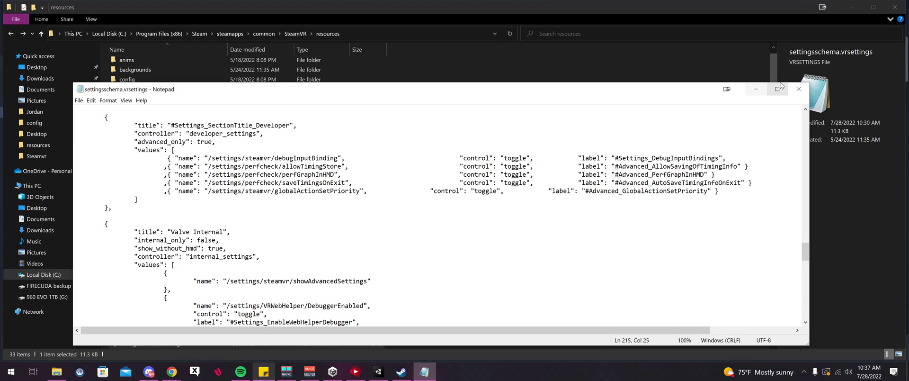
{"action": "left_click", "coordinate": [798, 89]}
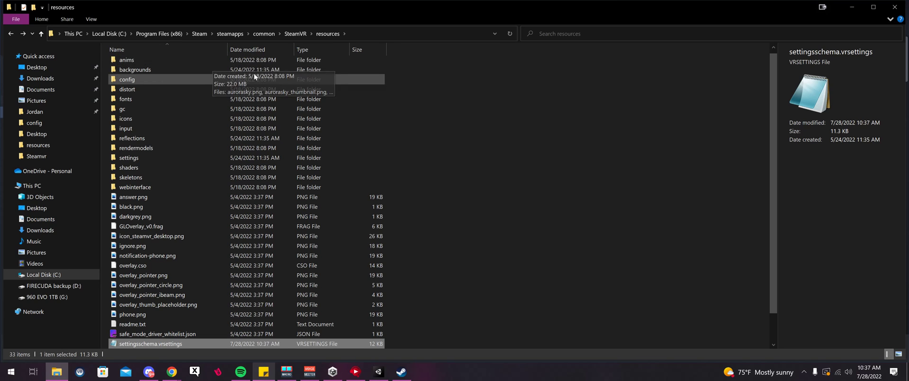
Go to the config folder inside the main Steam folder and back up steamvr.vrsettings by copying it to the Desktop
{"action": "left_click", "coordinate": [199, 34]}
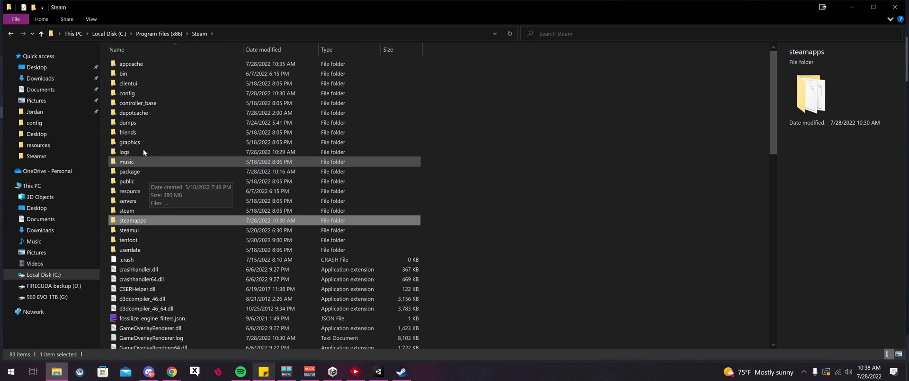
{"action": "double_click", "coordinate": [146, 93]}
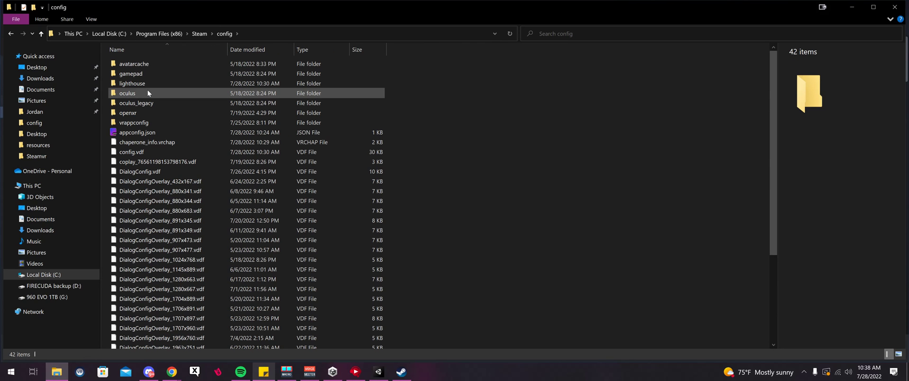
{"action": "scroll", "coordinate": [149, 201], "scroll_direction": "down", "scroll_amount": 5}
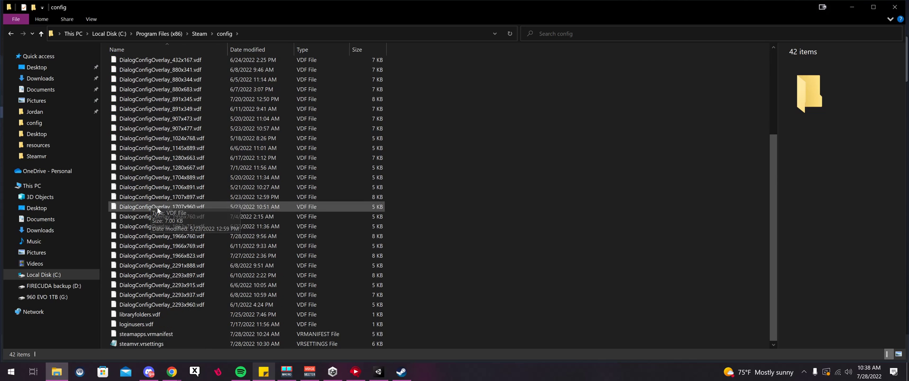
{"action": "left_click", "coordinate": [135, 343]}
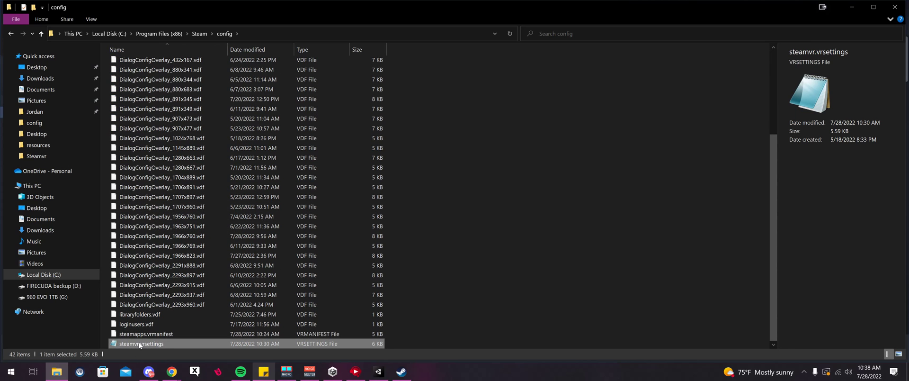
{"action": "right_click", "coordinate": [138, 342]}
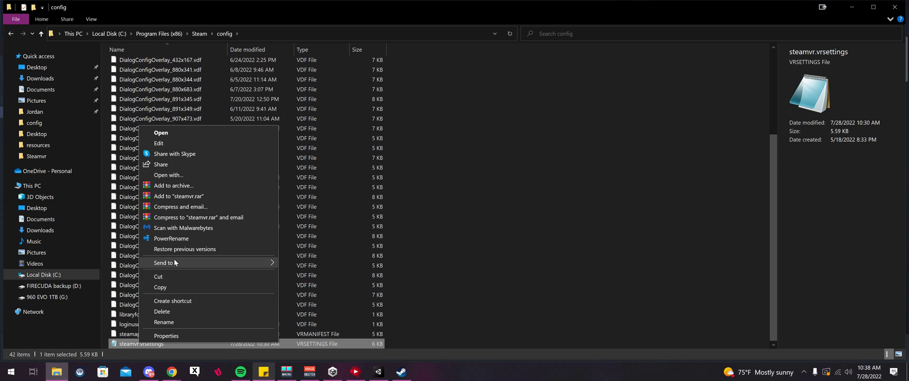
{"action": "left_click", "coordinate": [175, 283]}
{"action": "left_click", "coordinate": [36, 68]}
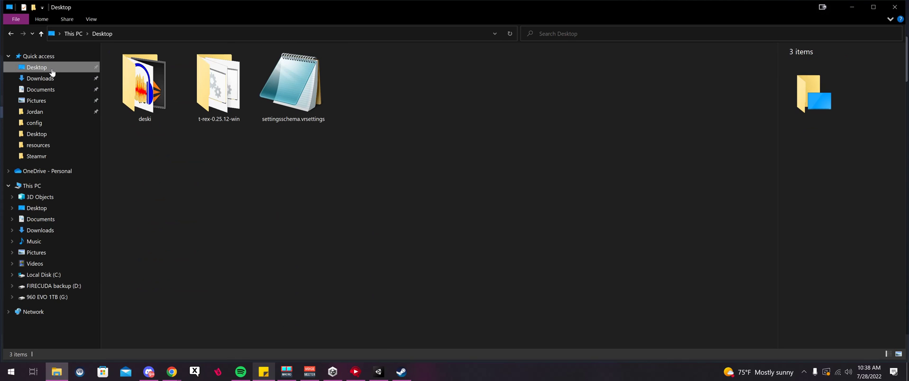
{"action": "right_click", "coordinate": [227, 208]}
{"action": "left_click", "coordinate": [263, 259]}
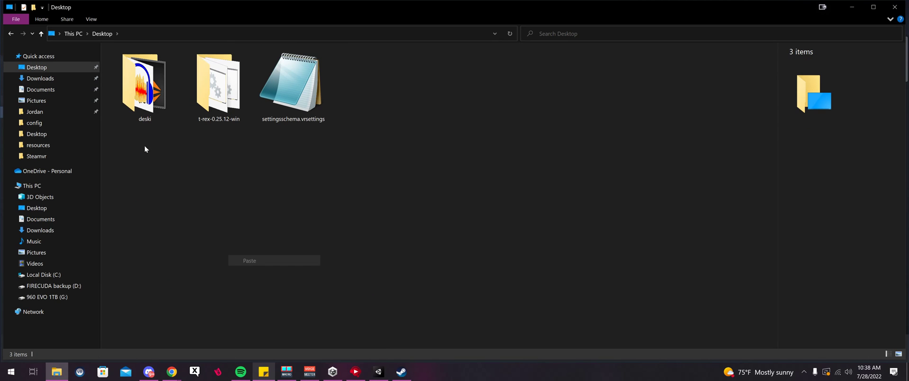
Open the original steamvr.vrsettings from the config folder in Notepad and go to the end of the file
{"action": "left_click", "coordinate": [7, 36]}
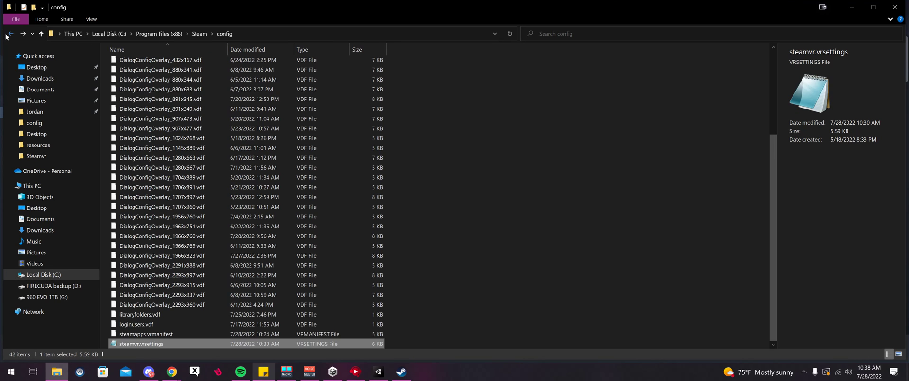
{"action": "right_click", "coordinate": [189, 341]}
{"action": "left_click", "coordinate": [246, 174]}
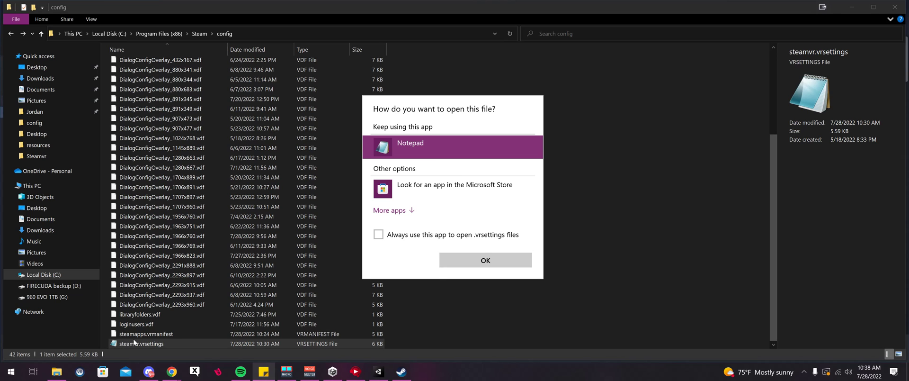
{"action": "left_click", "coordinate": [488, 262]}
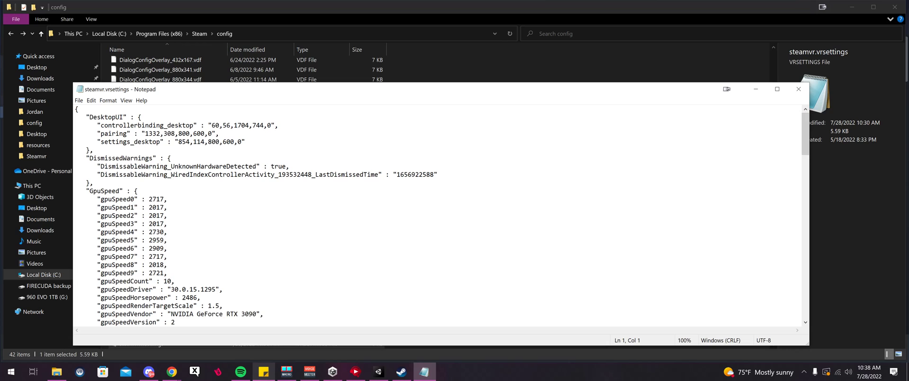
{"action": "scroll", "coordinate": [440, 215], "scroll_direction": "down", "scroll_amount": 5}
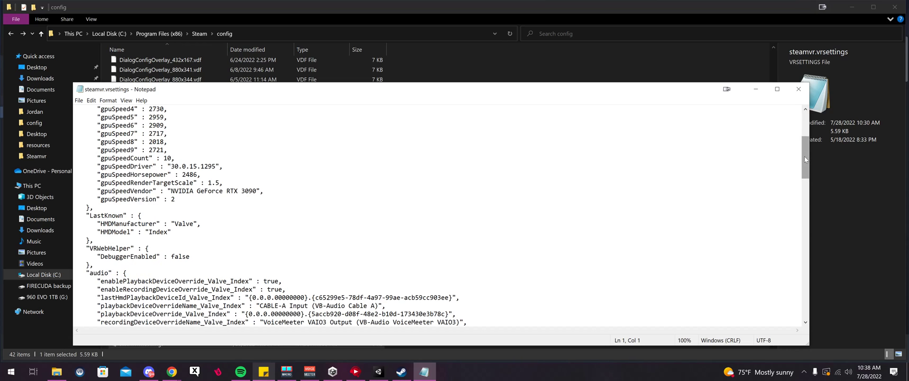
{"action": "left_click_drag", "start_coordinate": [805, 159], "coordinate": [777, 297]}
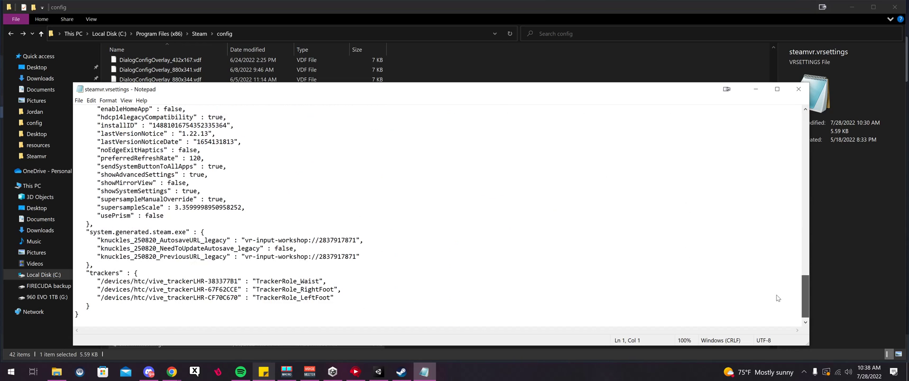
In the steamvr section, insert the line "showInternalSettings" : true, on its own line directly after sendSystemButtonToAllApps
{"action": "scroll", "coordinate": [779, 293], "scroll_direction": "up", "scroll_amount": 3}
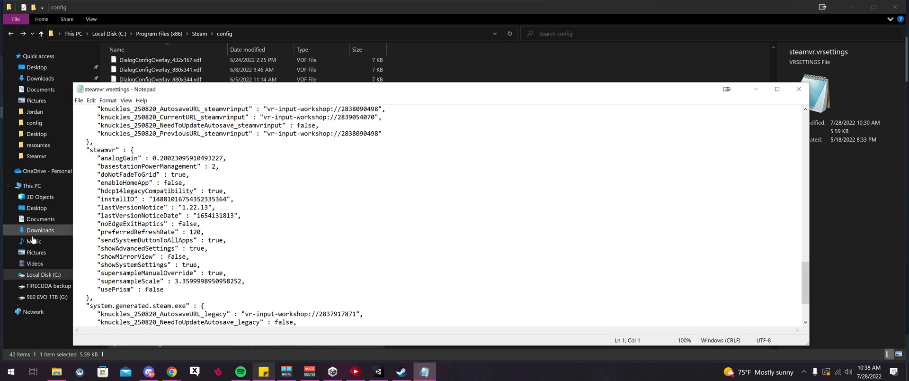
{"action": "left_click", "coordinate": [205, 248]}
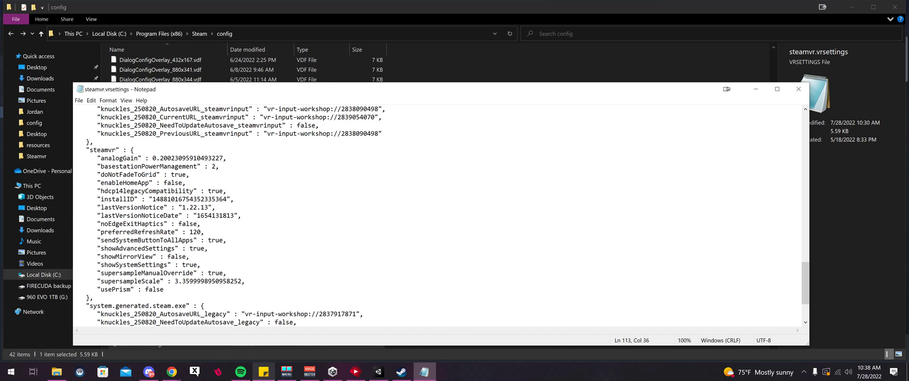
{"action": "key", "text": "ctrl+shift+Left"}
{"action": "key", "text": "ctrl+shift+Left"}
{"action": "key", "text": "ctrl+shift+Left"}
{"action": "key", "text": "ctrl+shift+Left"}
{"action": "key", "text": "End"}
{"action": "key", "text": "alt+Tab"}
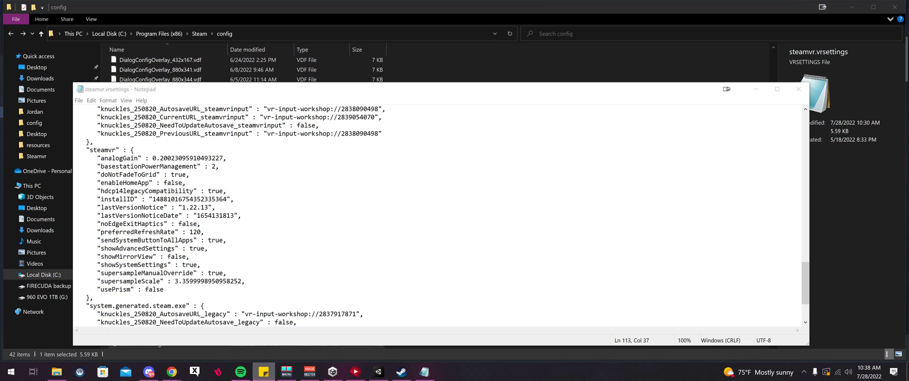
{"action": "left_click", "coordinate": [226, 240]}
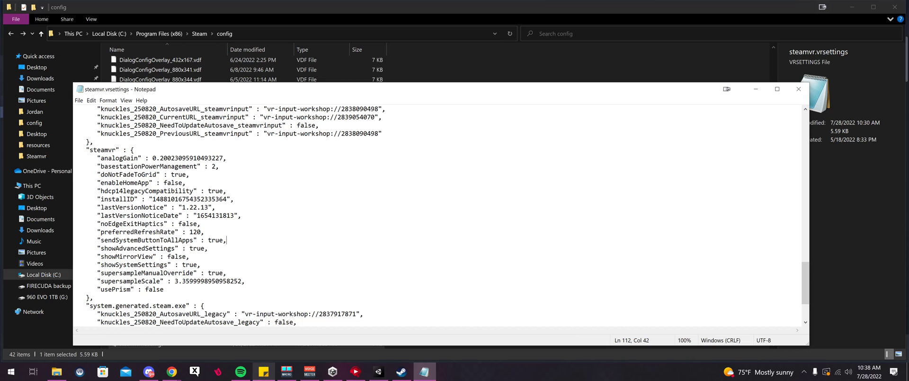
{"action": "key", "text": "Return"}
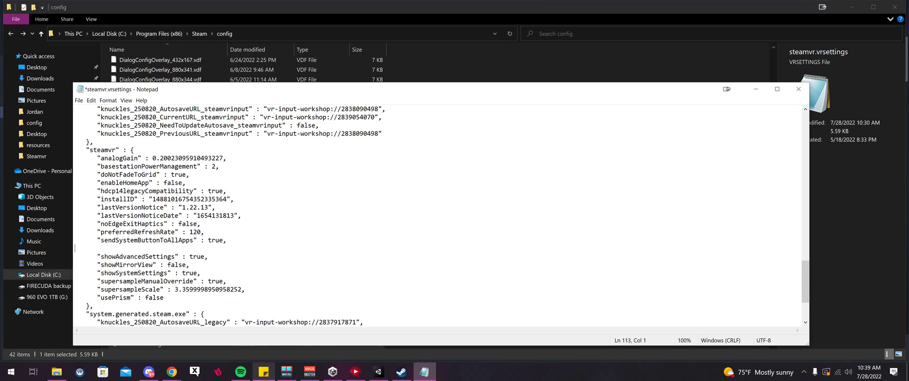
{"action": "key", "text": "ctrl+v"}
{"action": "right_click", "coordinate": [93, 245]}
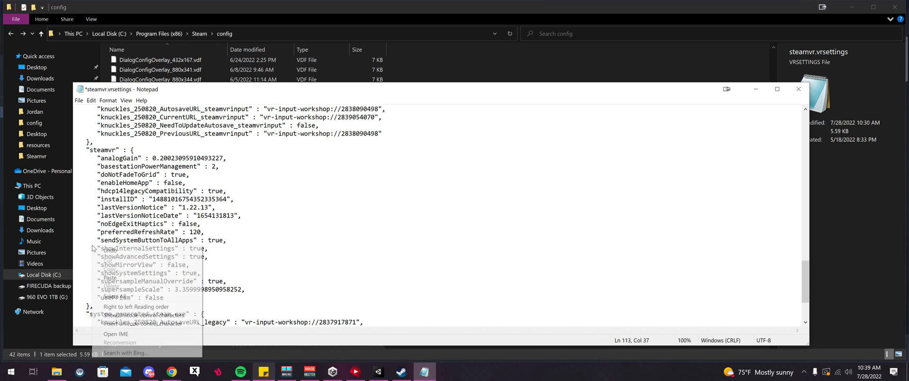
{"action": "left_click", "coordinate": [209, 256]}
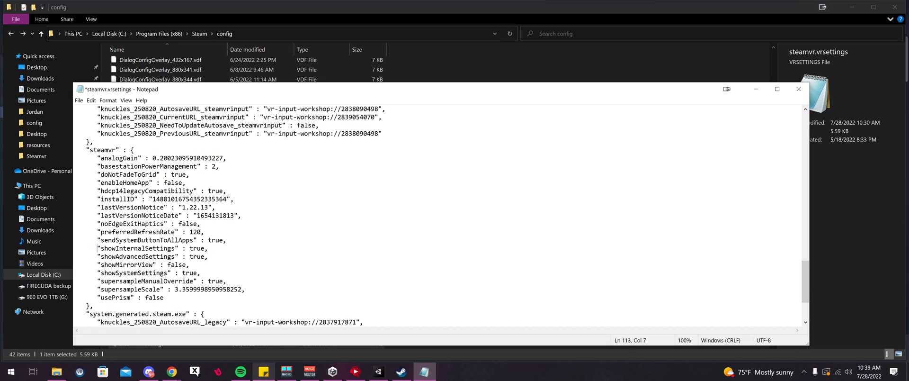
Check the indentation and trailing comma of the new showInternalSettings line against the neighbouring lines
{"action": "left_click_drag", "start_coordinate": [97, 248], "coordinate": [75, 247]}
{"action": "left_click", "coordinate": [208, 247]}
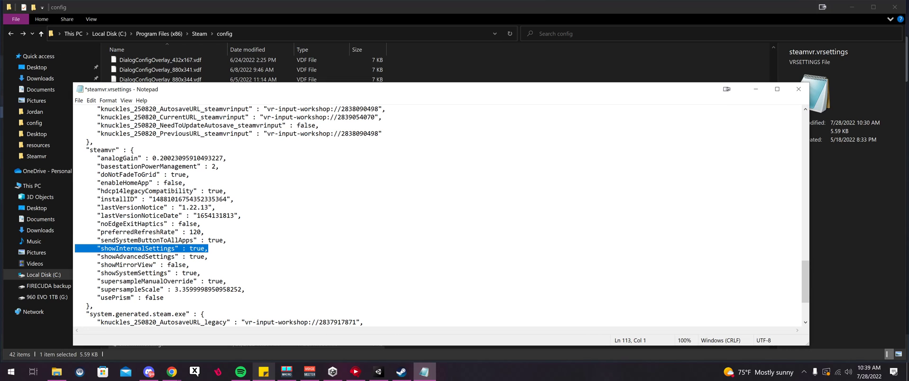
{"action": "left_click", "coordinate": [97, 248]}
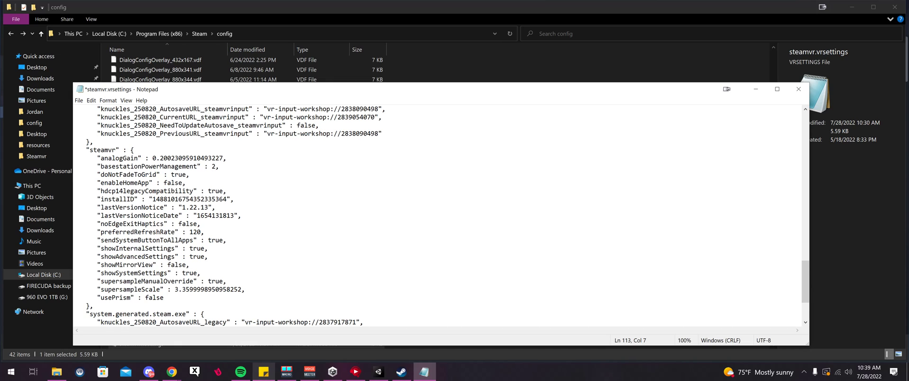
{"action": "left_click_drag", "start_coordinate": [97, 248], "coordinate": [75, 247]}
{"action": "left_click", "coordinate": [85, 248]}
{"action": "mouse_move", "coordinate": [86, 247]}
{"action": "left_mouse_down"}
{"action": "mouse_move", "coordinate": [200, 248]}
{"action": "mouse_move", "coordinate": [130, 256]}
{"action": "mouse_move", "coordinate": [75, 248]}
{"action": "left_mouse_up"}
{"action": "left_click", "coordinate": [208, 248]}
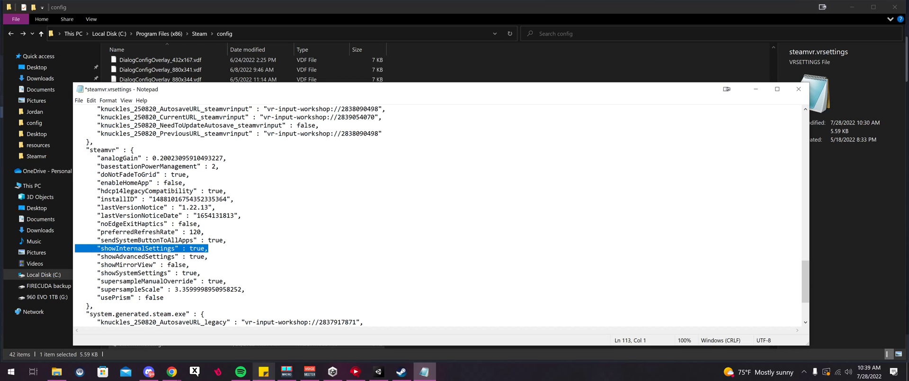
Save steamvr.vrsettings and close it
{"action": "left_click", "coordinate": [78, 101]}
{"action": "left_click", "coordinate": [90, 136]}
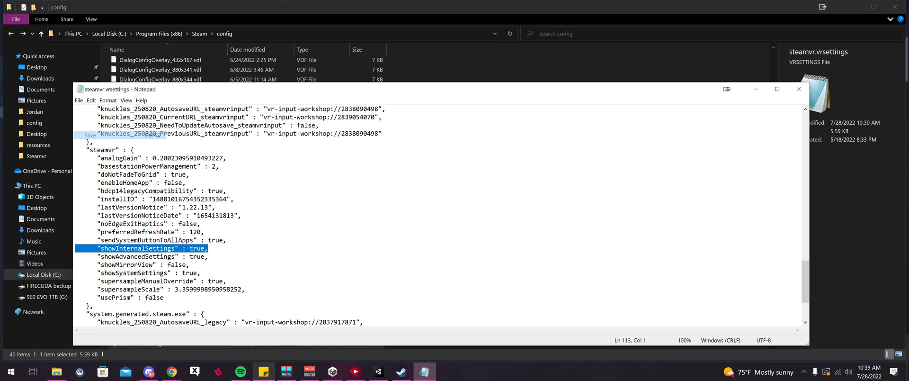
{"action": "left_click", "coordinate": [800, 93]}
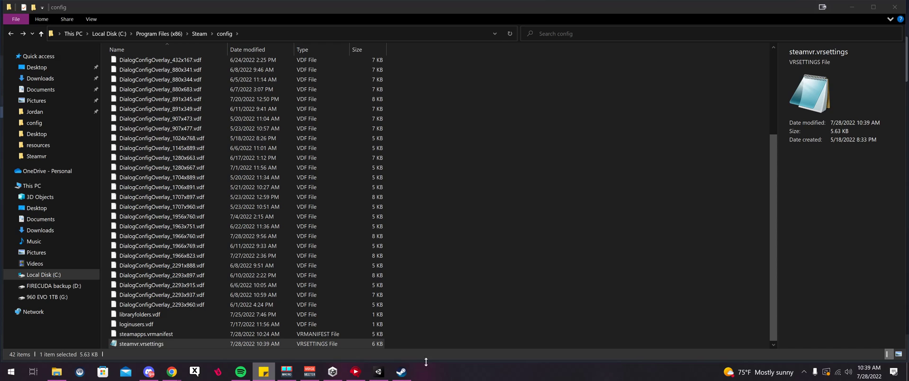
Switch to Steam, launch SteamVR and open its settings window, minimizing the SteamVR status window that covers it
{"action": "left_click", "coordinate": [410, 374]}
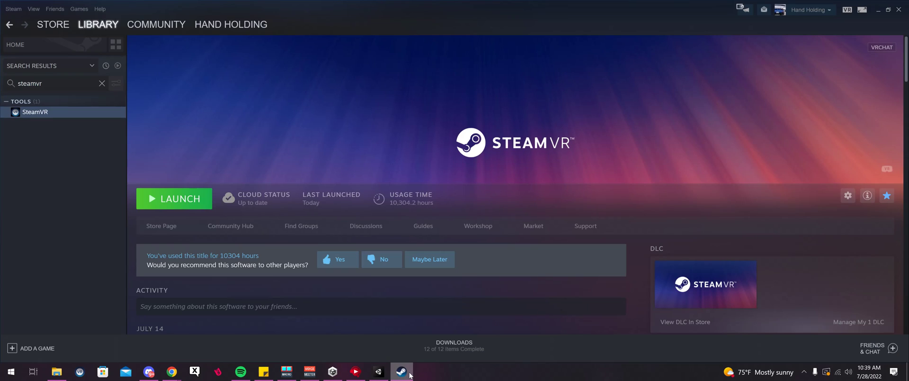
{"action": "left_click", "coordinate": [179, 199]}
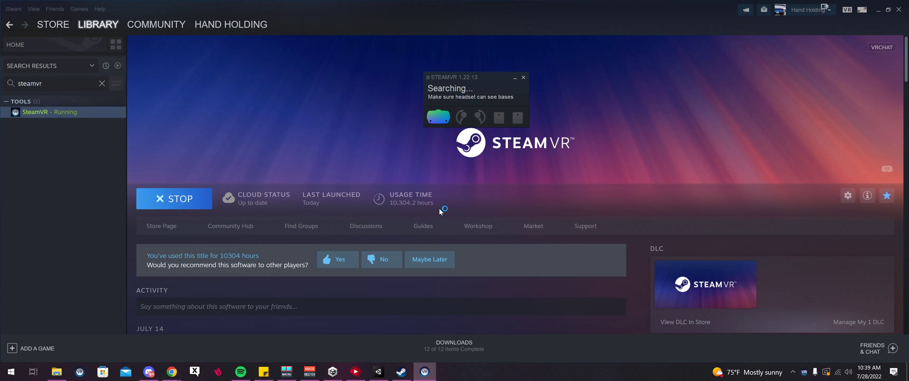
{"action": "left_click", "coordinate": [431, 77]}
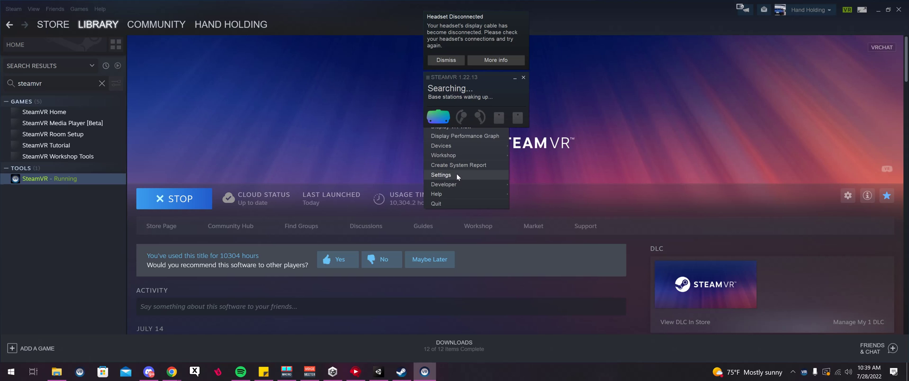
{"action": "left_click", "coordinate": [456, 173]}
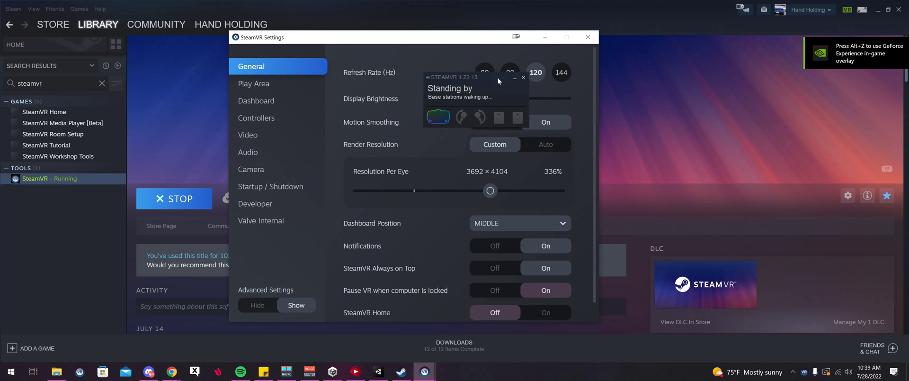
{"action": "left_click", "coordinate": [515, 78]}
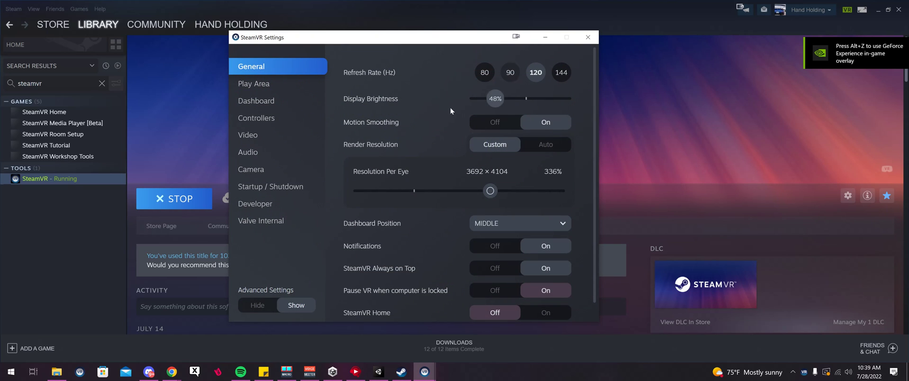
Open the Valve Internal settings page and examine its options, from the web helper debugger to the reset control
{"action": "left_click", "coordinate": [253, 223]}
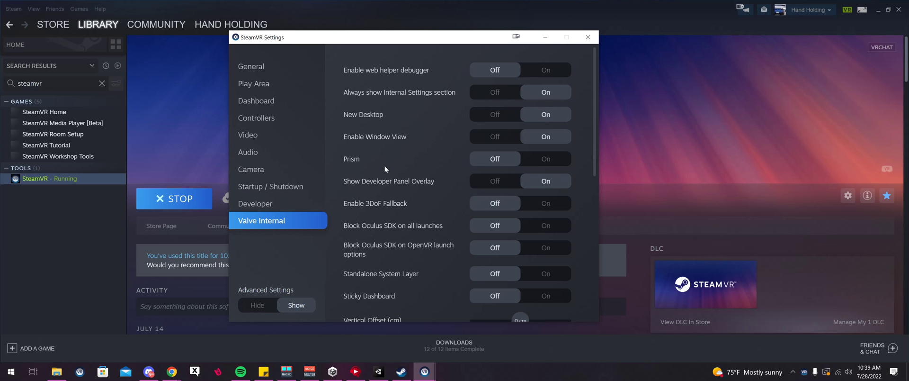
{"action": "scroll", "coordinate": [456, 143], "scroll_direction": "down", "scroll_amount": 3}
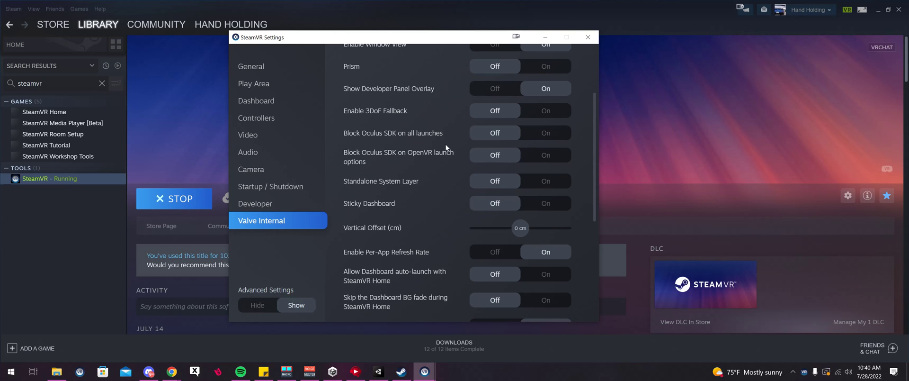
{"action": "scroll", "coordinate": [438, 143], "scroll_direction": "down", "scroll_amount": 6}
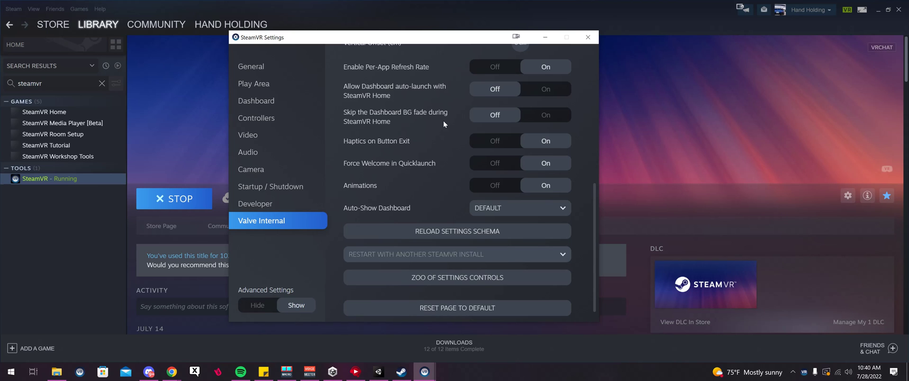
{"action": "scroll", "coordinate": [415, 171], "scroll_direction": "up", "scroll_amount": 7}
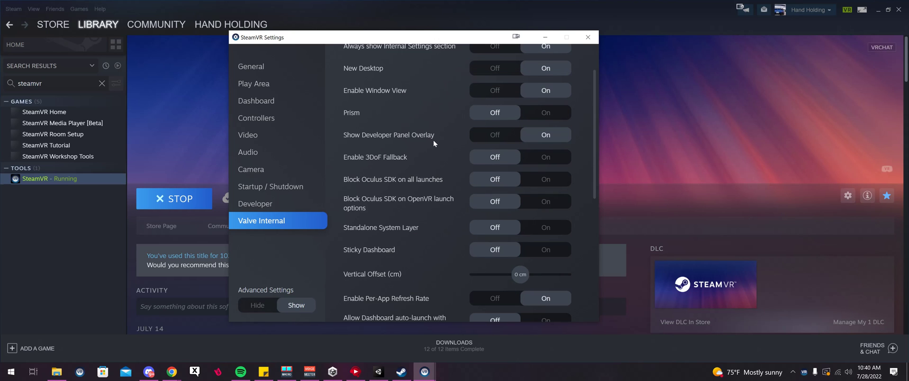
{"action": "scroll", "coordinate": [434, 140], "scroll_direction": "up", "scroll_amount": 2}
{"action": "scroll", "coordinate": [438, 144], "scroll_direction": "down", "scroll_amount": 2}
{"action": "scroll", "coordinate": [418, 175], "scroll_direction": "up", "scroll_amount": 2}
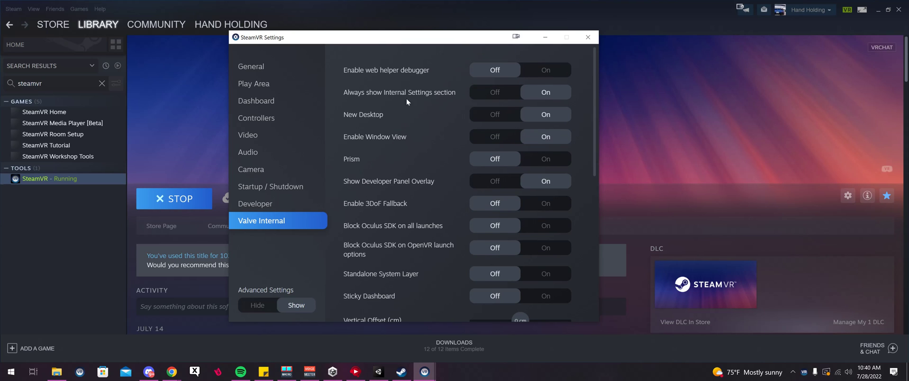
{"action": "scroll", "coordinate": [432, 230], "scroll_direction": "down", "scroll_amount": 2}
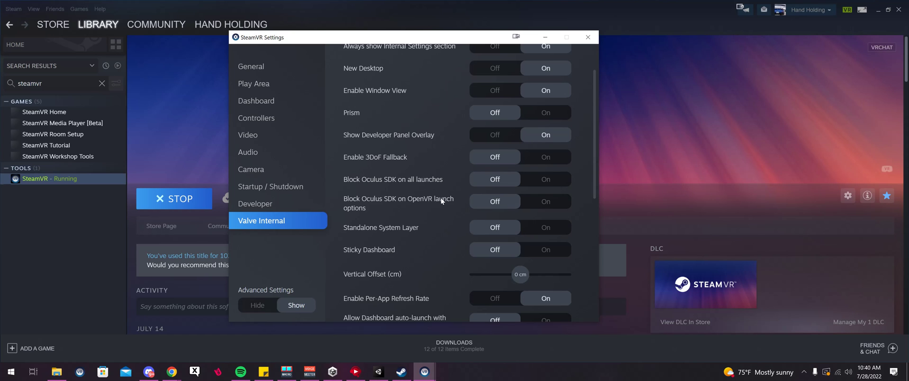
{"action": "scroll", "coordinate": [438, 195], "scroll_direction": "down", "scroll_amount": 1}
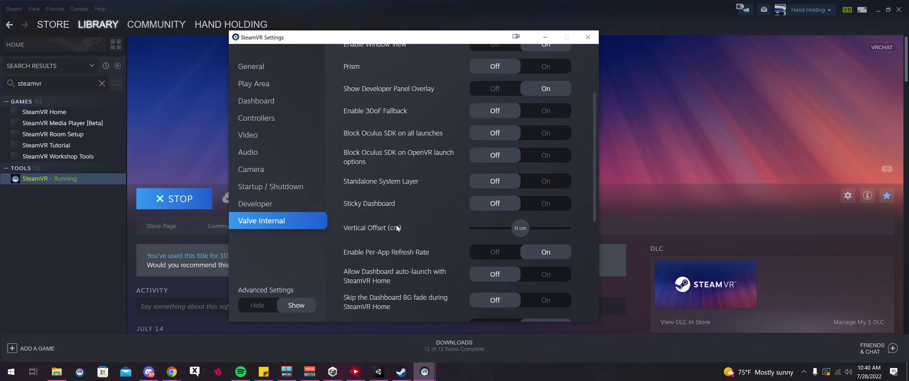
{"action": "mouse_move", "coordinate": [520, 228]}
{"action": "left_mouse_down"}
{"action": "mouse_move", "coordinate": [490, 227]}
{"action": "mouse_move", "coordinate": [520, 229]}
{"action": "left_mouse_up"}
{"action": "scroll", "coordinate": [442, 201], "scroll_direction": "down", "scroll_amount": 3}
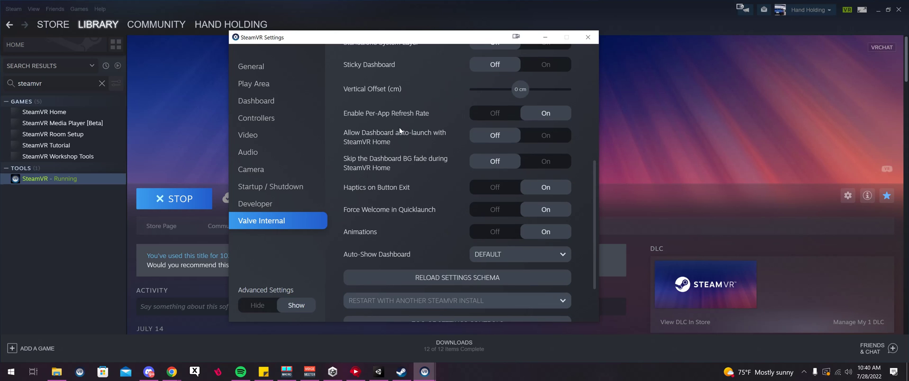
{"action": "scroll", "coordinate": [466, 211], "scroll_direction": "up", "scroll_amount": 3}
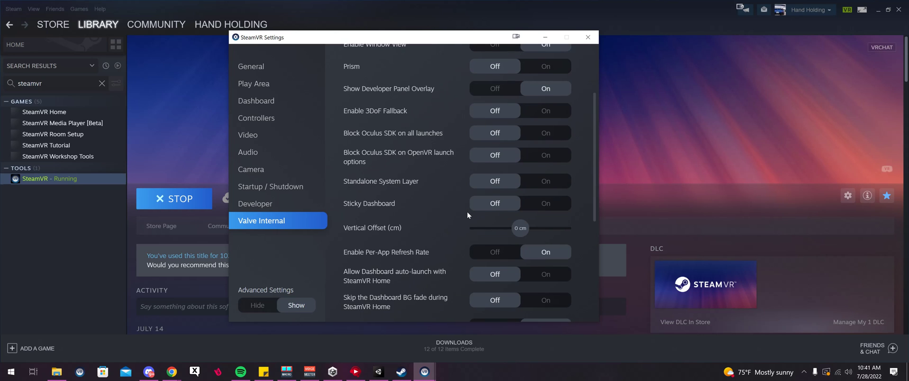
{"action": "scroll", "coordinate": [432, 175], "scroll_direction": "up", "scroll_amount": 2}
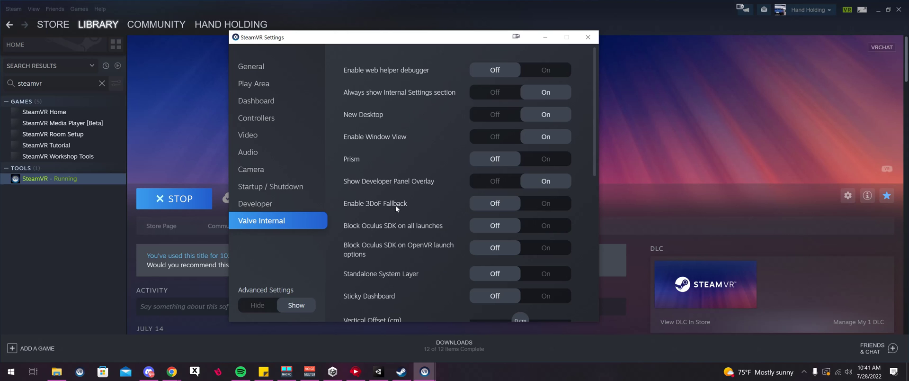
{"action": "scroll", "coordinate": [440, 141], "scroll_direction": "down", "scroll_amount": 2}
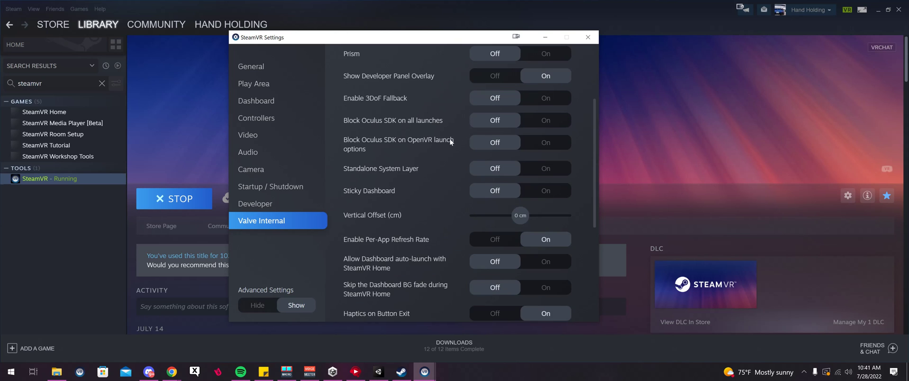
{"action": "scroll", "coordinate": [454, 139], "scroll_direction": "up", "scroll_amount": 2}
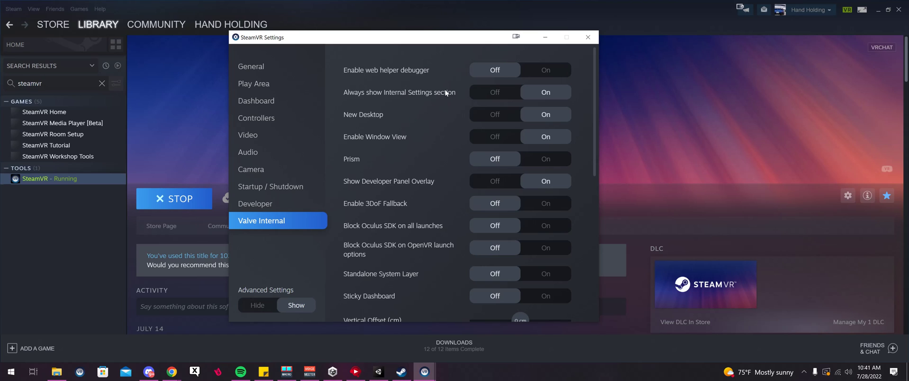